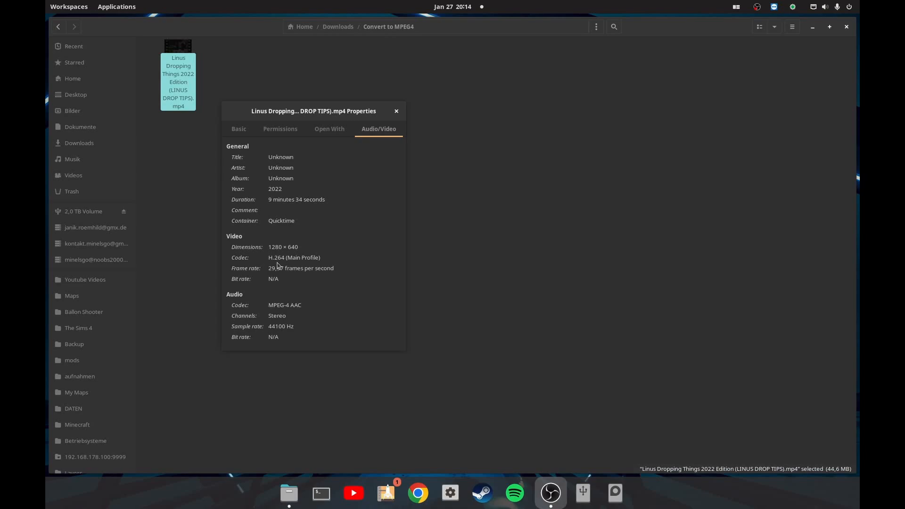
Close the video's properties and install ffmpeg and qwinff with sudo apt install in a terminal, entering the account password, and close the terminal
{"action": "left_click", "coordinate": [339, 116]}
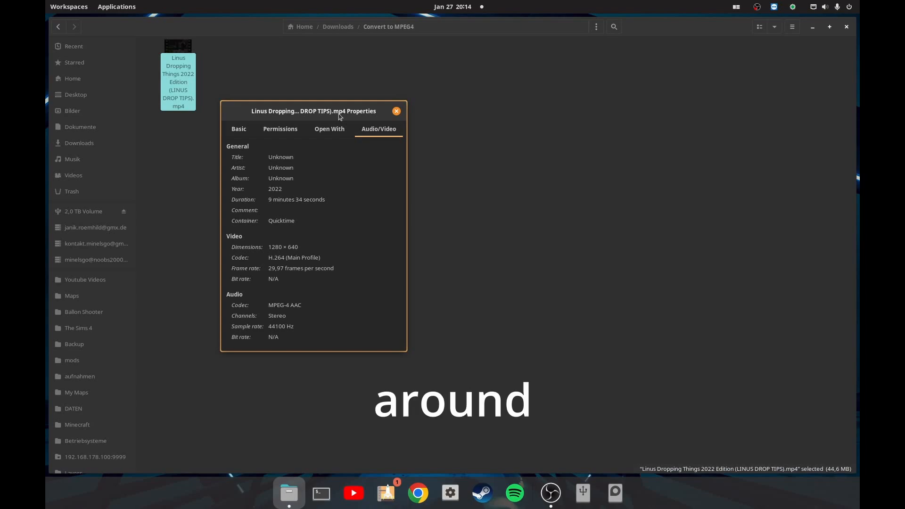
{"action": "key", "text": "Escape"}
{"action": "left_click", "coordinate": [322, 492]}
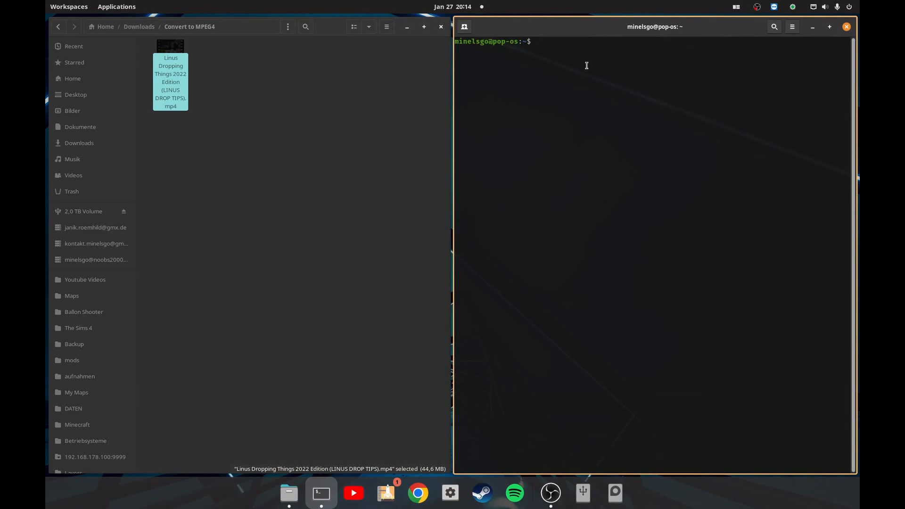
{"action": "type", "text": "sudo apt install ffmpeg qwinff"}
{"action": "key", "text": "Return"}
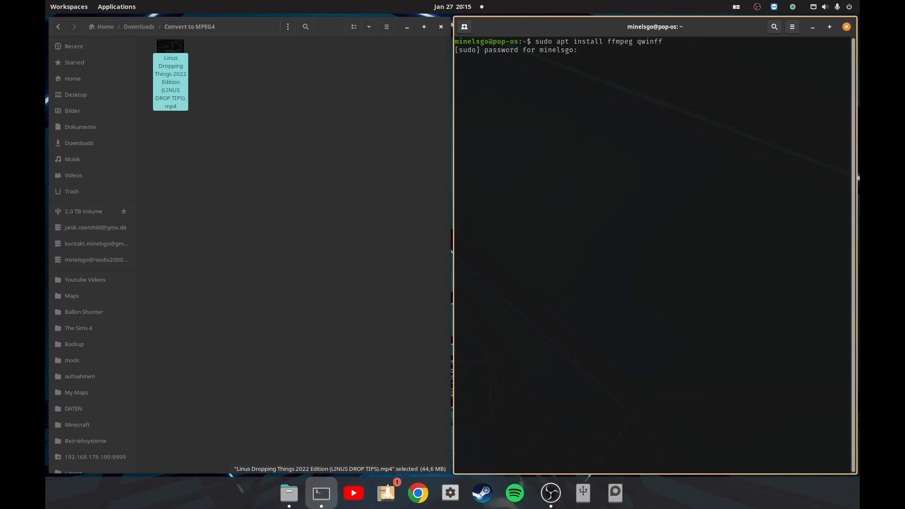
{"action": "key", "text": "Return"}
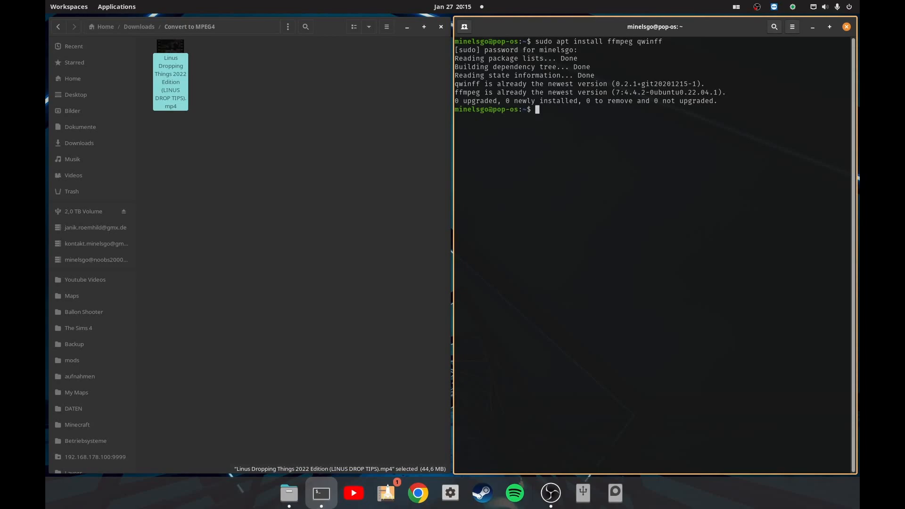
{"action": "key", "text": "super+q"}
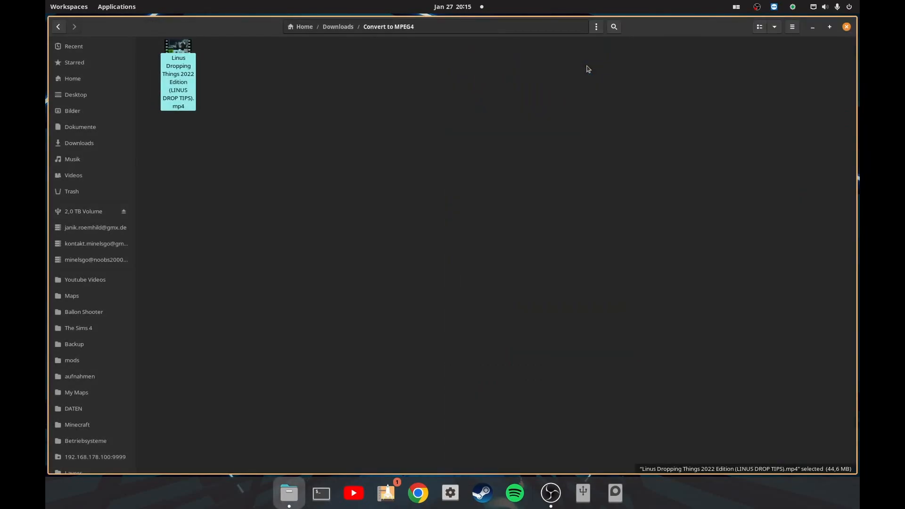
Launch QWinFF and add the Linus Dropping Things MP4 from the Convert to MPEG4 folder as a conversion task, continuing to the output settings
{"action": "key", "text": "super"}
{"action": "type", "text": "qwi"}
{"action": "key", "text": "Return"}
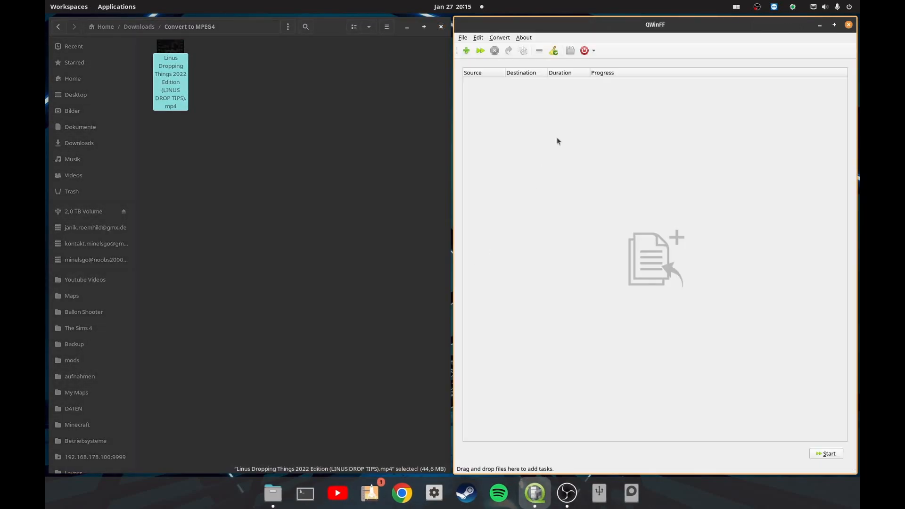
{"action": "left_click", "coordinate": [222, 84]}
{"action": "left_click_drag", "start_coordinate": [171, 58], "coordinate": [686, 172]}
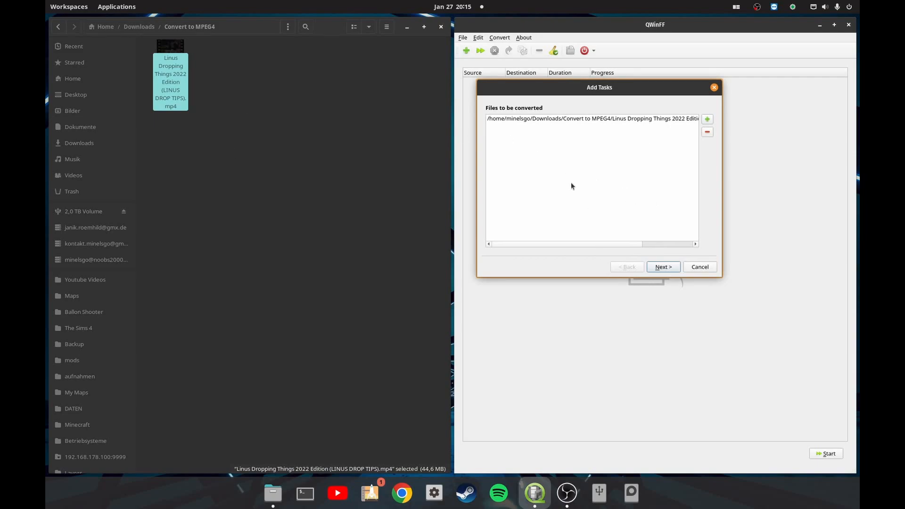
{"action": "left_click", "coordinate": [661, 267]}
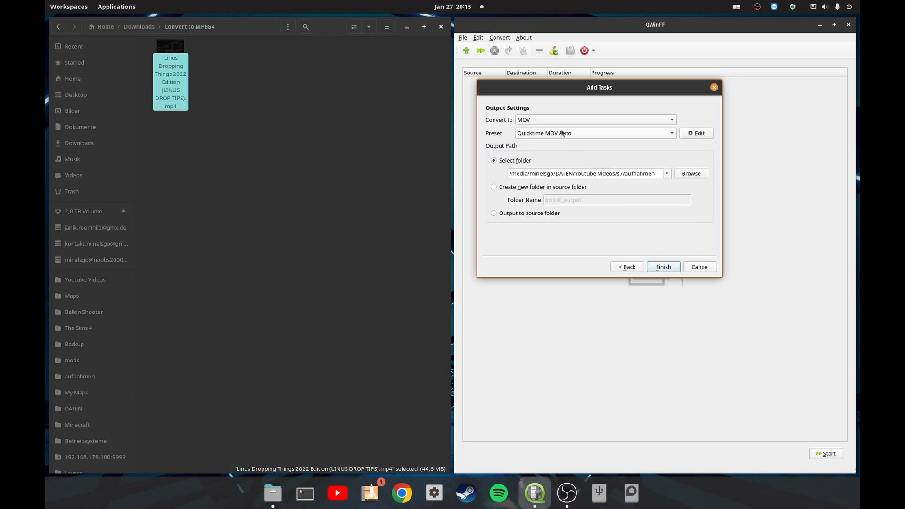
Keep MOV as the output format and enter "-vcodec mpeg4 -acodec pcm_s24le -b:v" as the preset's additional FFmpeg options
{"action": "left_click", "coordinate": [518, 122]}
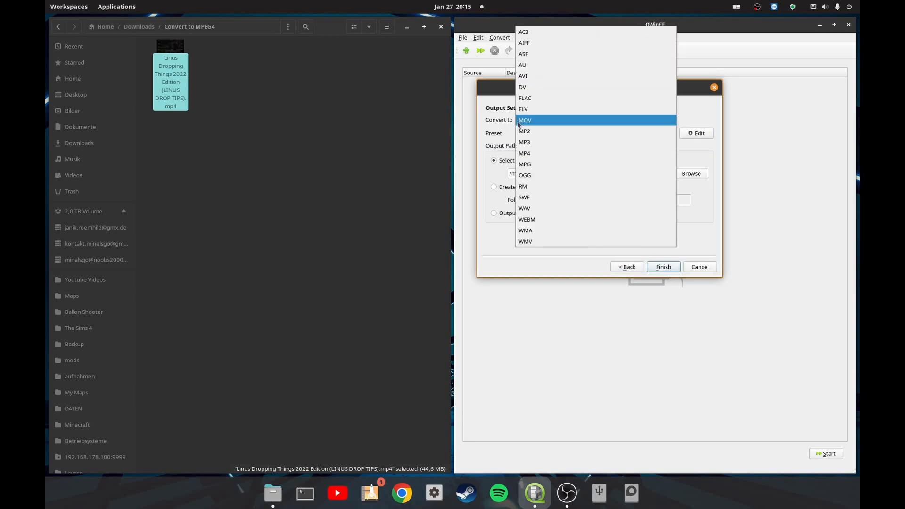
{"action": "left_click", "coordinate": [499, 121]}
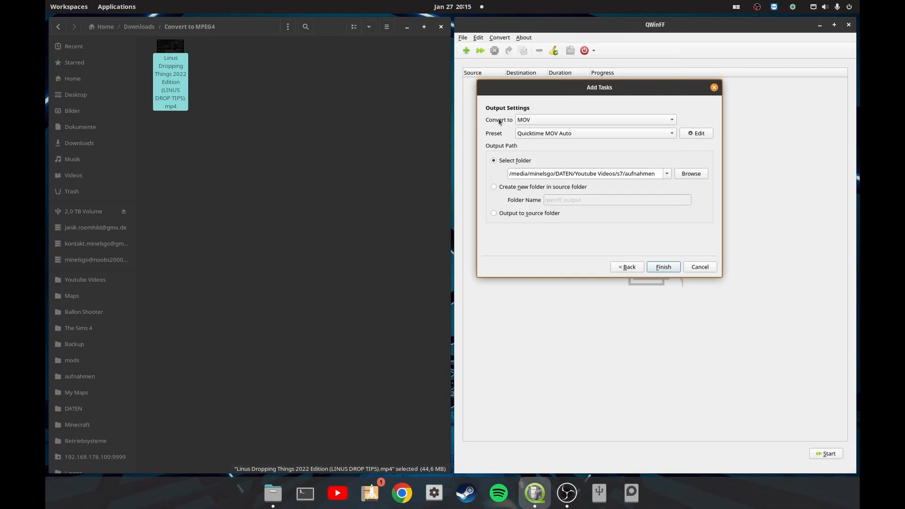
{"action": "left_click", "coordinate": [698, 135]}
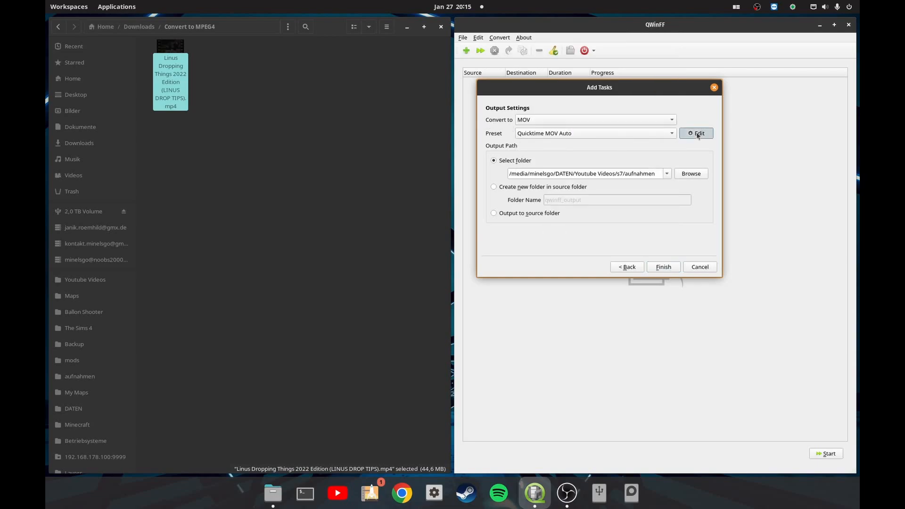
{"action": "left_click", "coordinate": [572, 92]}
{"action": "left_click", "coordinate": [534, 157]}
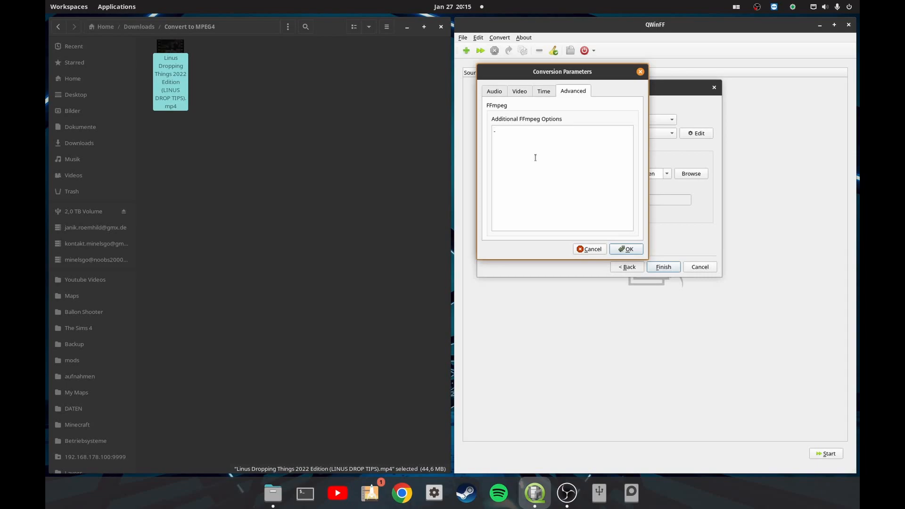
{"action": "type", "text": "-vcodec mpe"}
{"action": "type", "text": "g4 -acodec"}
{"action": "type", "text": "pcm_s24le"}
{"action": "type", "text": "-b:v"}
Run ffmpeg -i on the source MP4 in a new terminal to look up its overall bitrate
{"action": "left_click", "coordinate": [267, 181]}
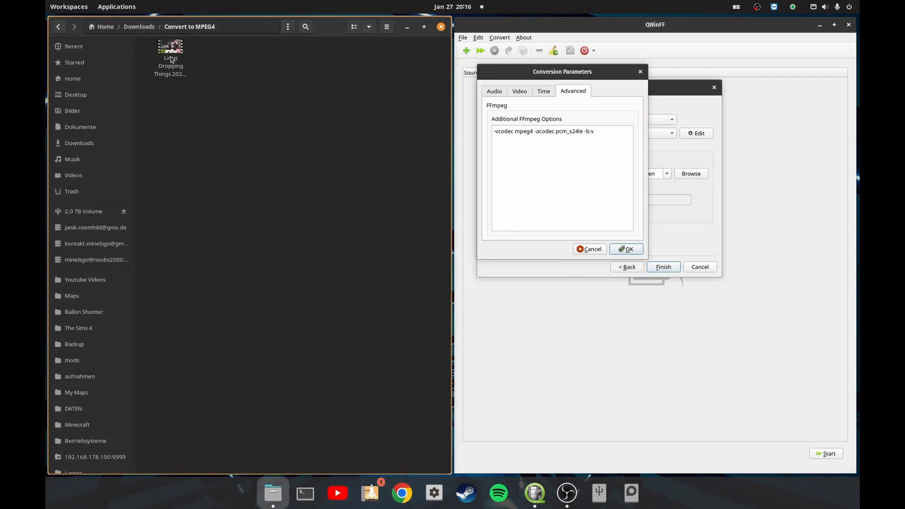
{"action": "left_click", "coordinate": [178, 49]}
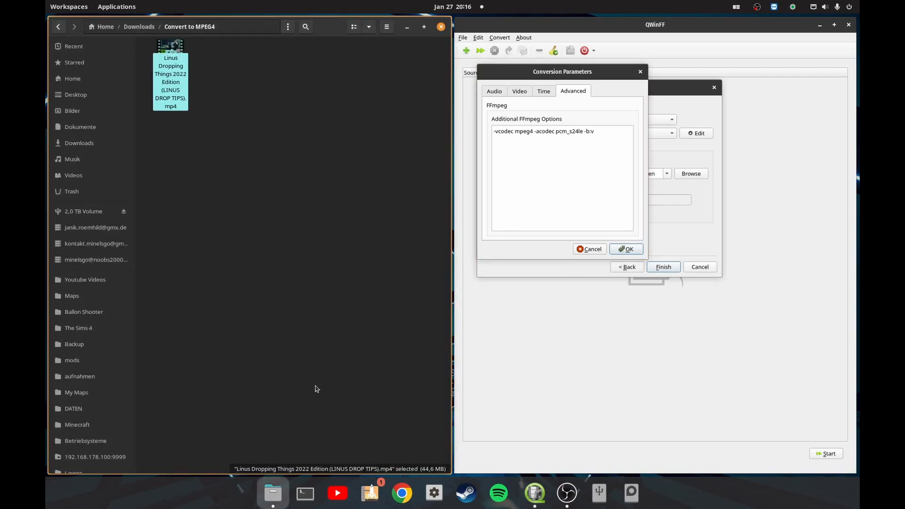
{"action": "key", "text": "super+t"}
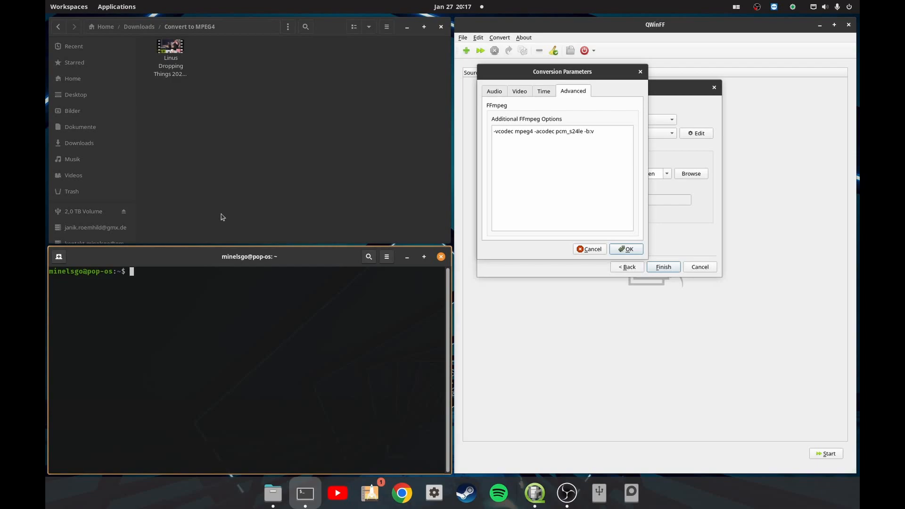
{"action": "type", "text": "ffmpeg -i"}
{"action": "left_click_drag", "start_coordinate": [171, 50], "coordinate": [189, 290]}
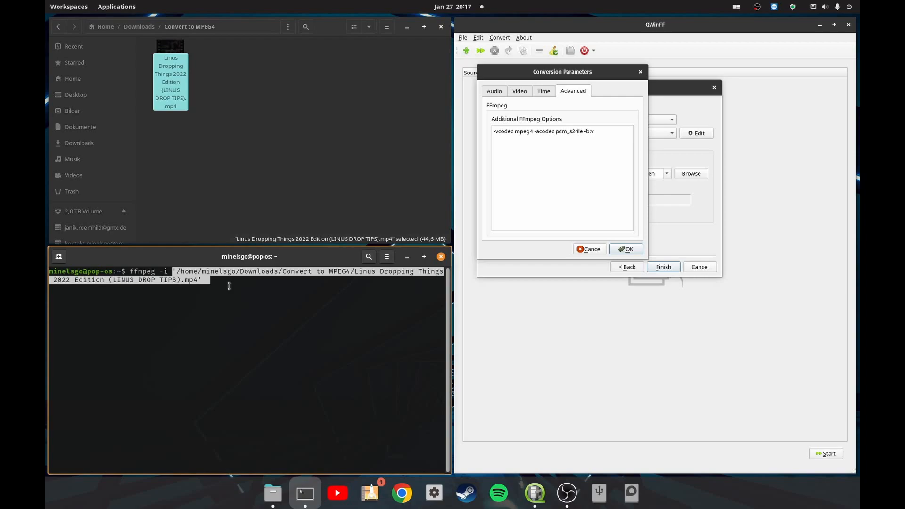
{"action": "key", "text": "Return"}
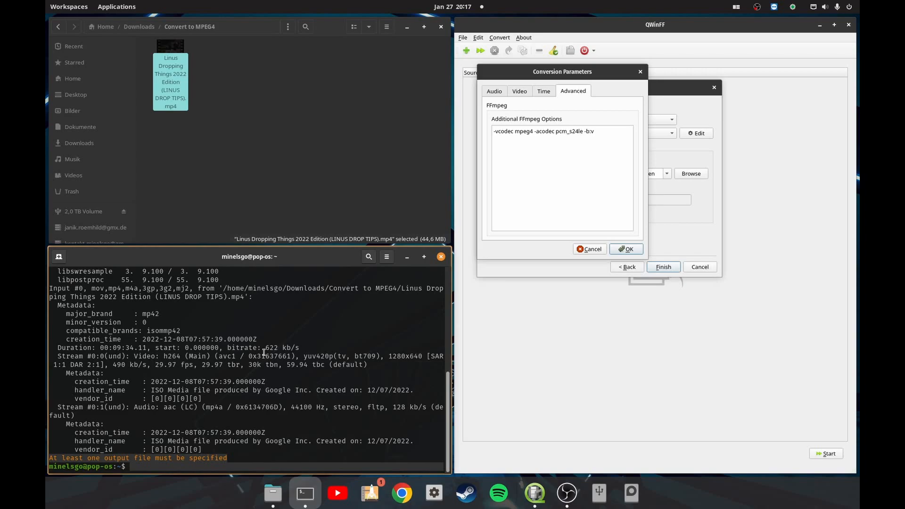
{"action": "left_click_drag", "start_coordinate": [266, 348], "coordinate": [279, 348]}
Complete the -b:v option with the source video's bitrate, 622k, in the additional FFmpeg options
{"action": "left_click", "coordinate": [525, 252]}
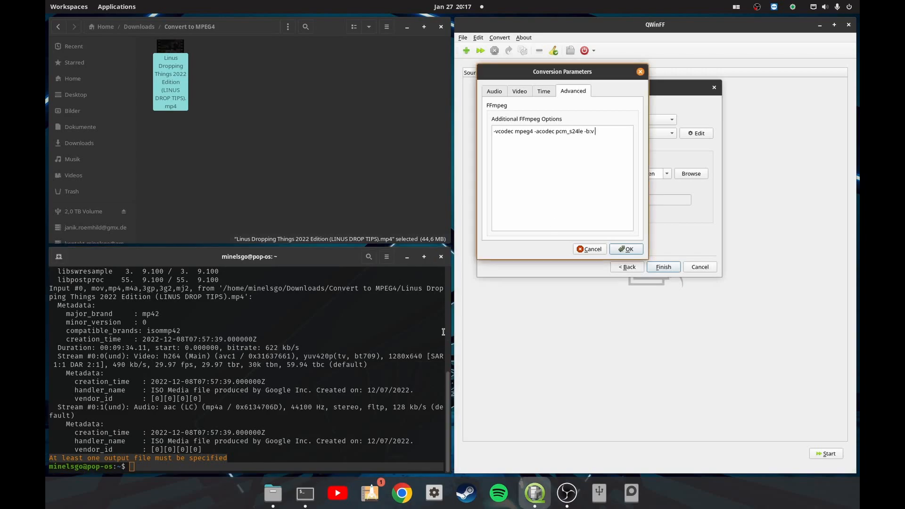
{"action": "double_click", "coordinate": [273, 349]}
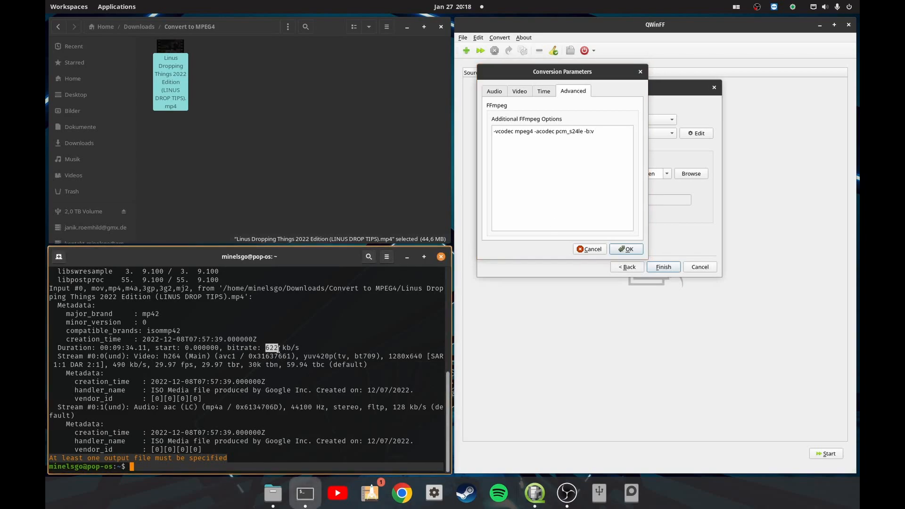
{"action": "left_click", "coordinate": [584, 156]}
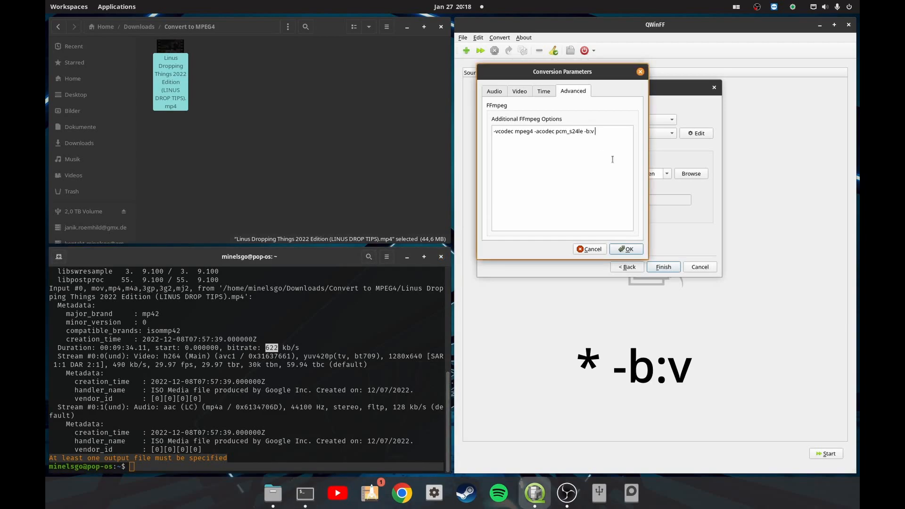
{"action": "type", "text": "622k"}
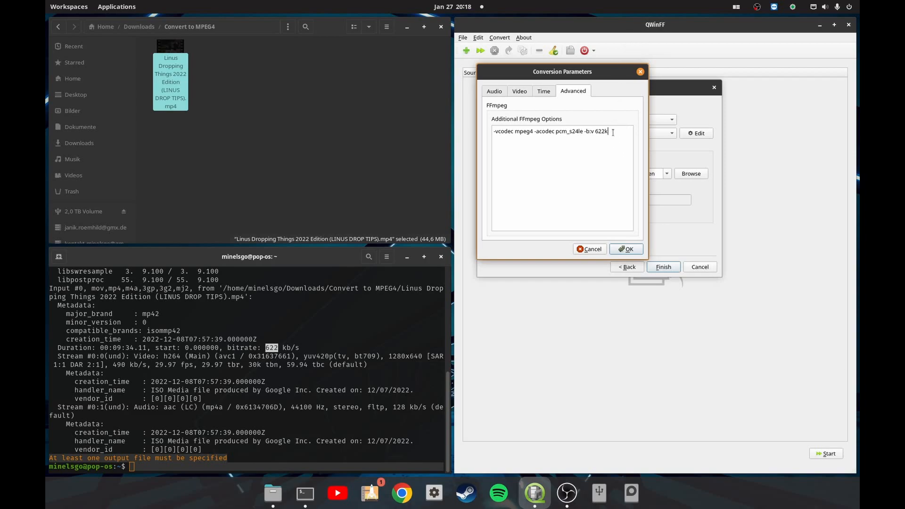
Copy the options "-vcodec mpeg4 -acodec pcm_s24le -b:v 622k" into ffmpeg settings.txt, save it, and close the text editor and terminal
{"action": "left_click_drag", "start_coordinate": [612, 133], "coordinate": [491, 132]}
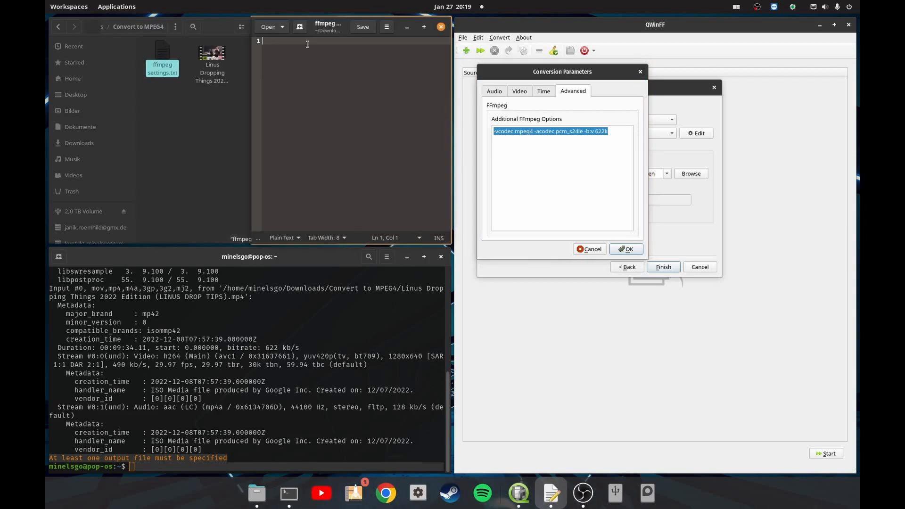
{"action": "type", "text": "-vcodec mpeg4 -acodec pcm_s24le -b:v 622k"}
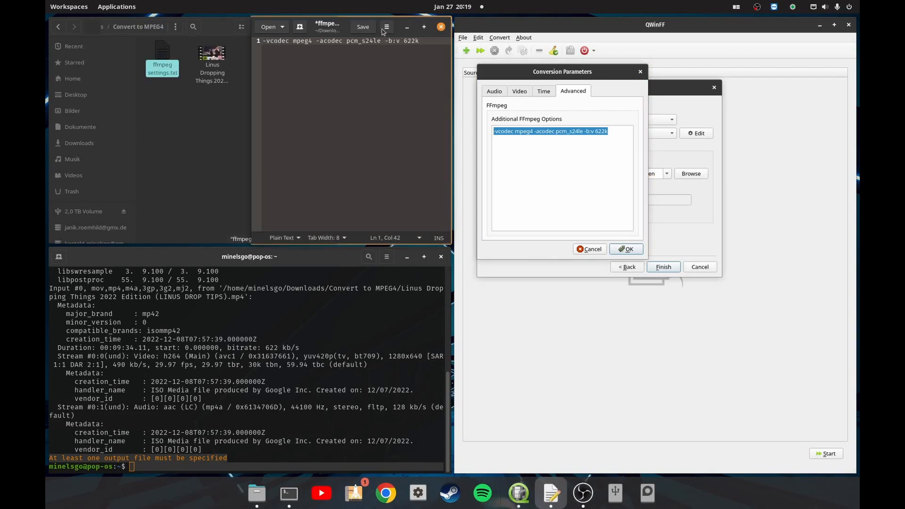
{"action": "left_click", "coordinate": [363, 26]}
{"action": "left_click", "coordinate": [440, 27]}
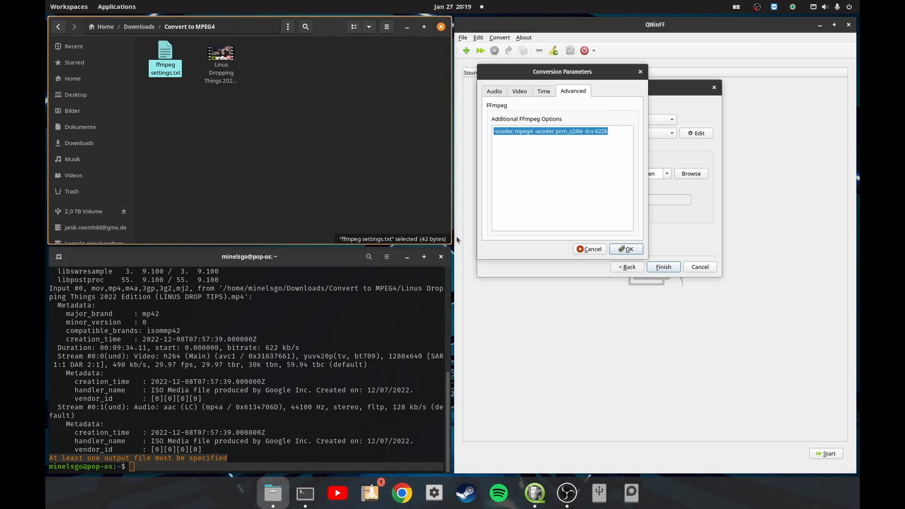
{"action": "left_click", "coordinate": [442, 256]}
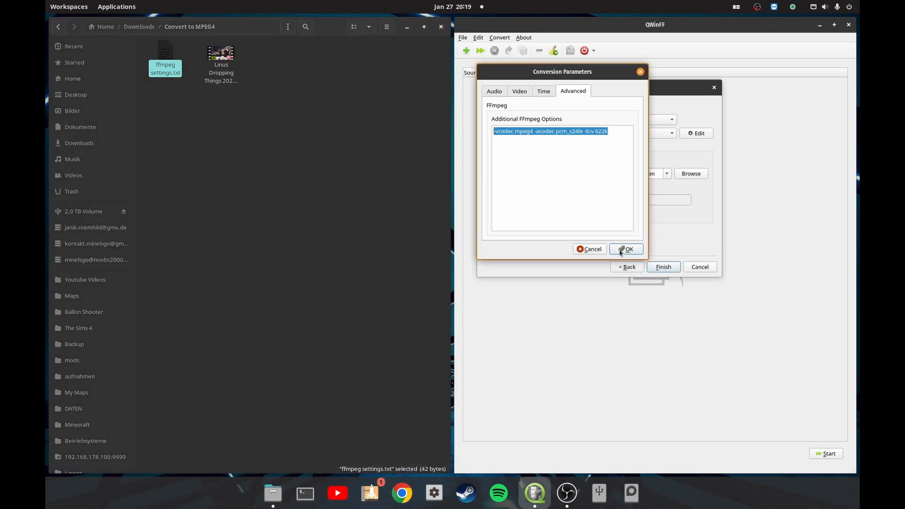
Accept the conversion parameters, set the output to the source folder, and add and start the conversion task
{"action": "left_click", "coordinate": [625, 249]}
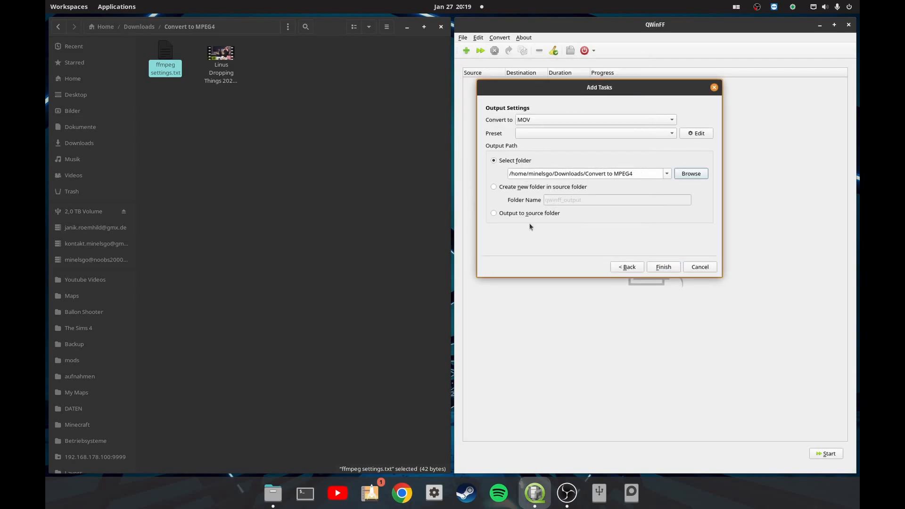
{"action": "left_click", "coordinate": [493, 214]}
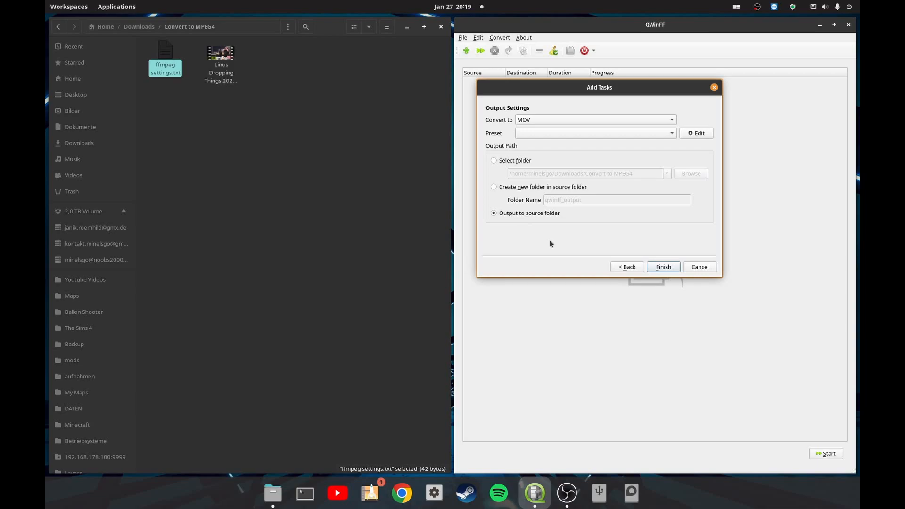
{"action": "left_click", "coordinate": [656, 270]}
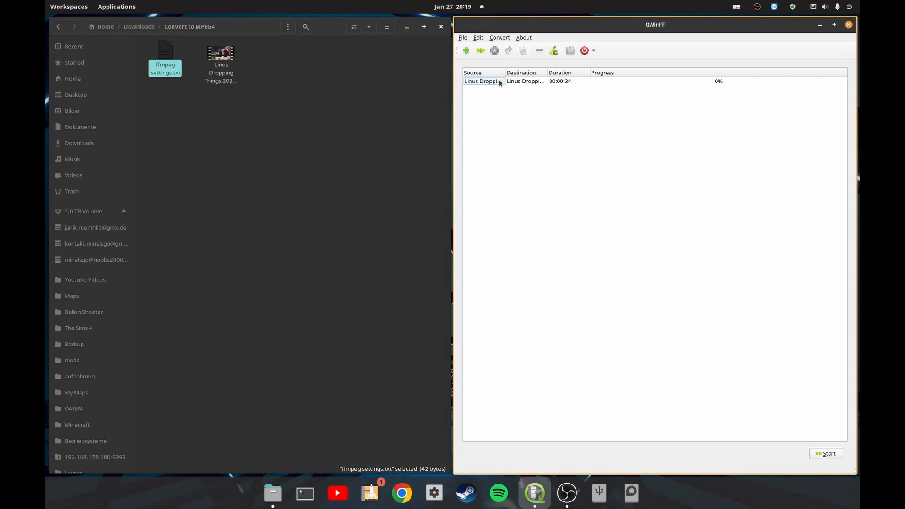
{"action": "left_click", "coordinate": [481, 51]}
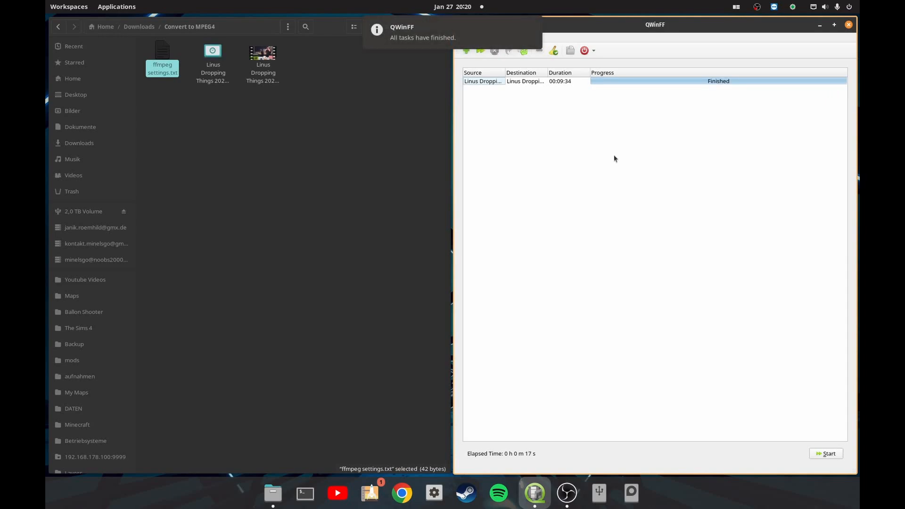
Play the converted MOV file from the Convert to MPEG4 folder to check it, and close the video player
{"action": "left_click", "coordinate": [290, 141]}
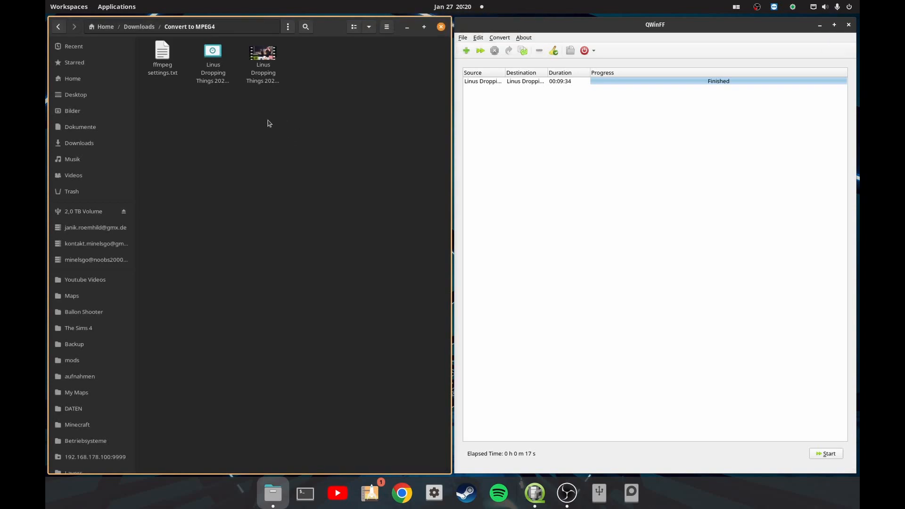
{"action": "left_click", "coordinate": [209, 68]}
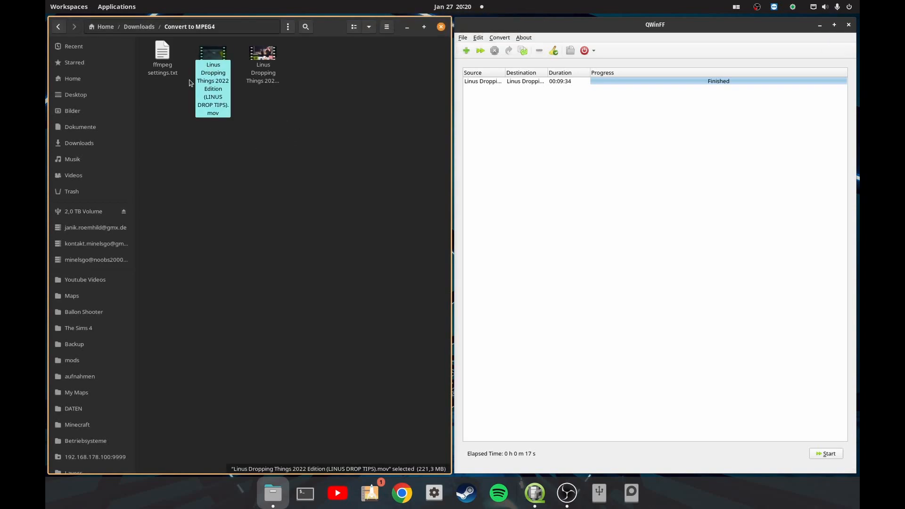
{"action": "double_click", "coordinate": [207, 65]}
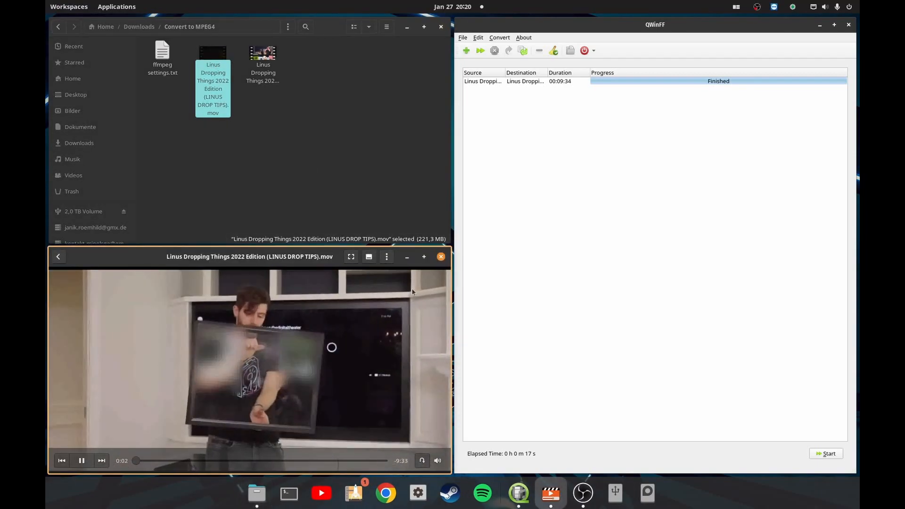
{"action": "left_click", "coordinate": [441, 256]}
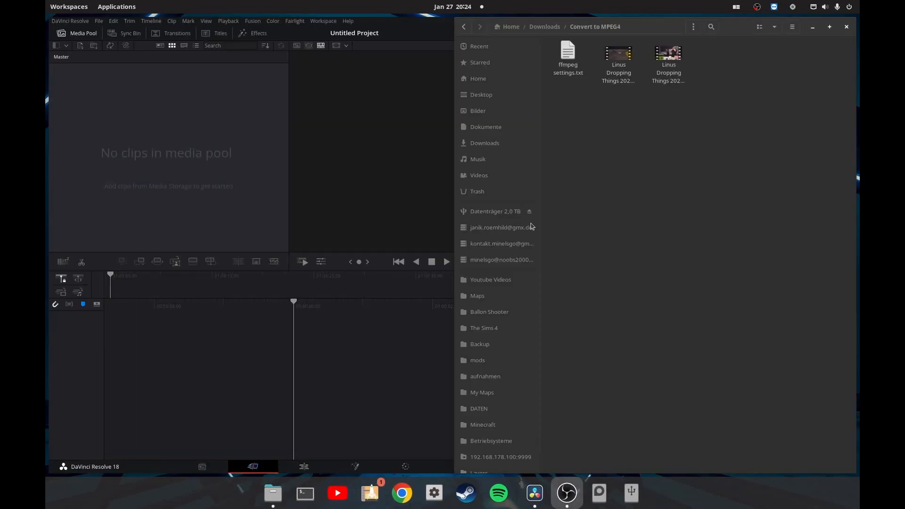
Import the converted MOV into the DaVinci Resolve media pool and change the project frame rate to match the clip
{"action": "left_click", "coordinate": [701, 242]}
{"action": "left_click_drag", "start_coordinate": [618, 64], "coordinate": [112, 97]}
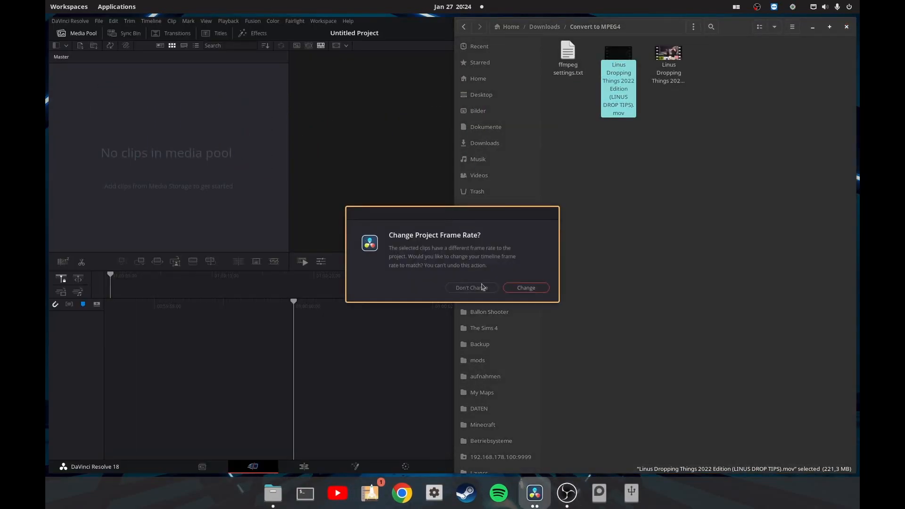
{"action": "left_click", "coordinate": [530, 290]}
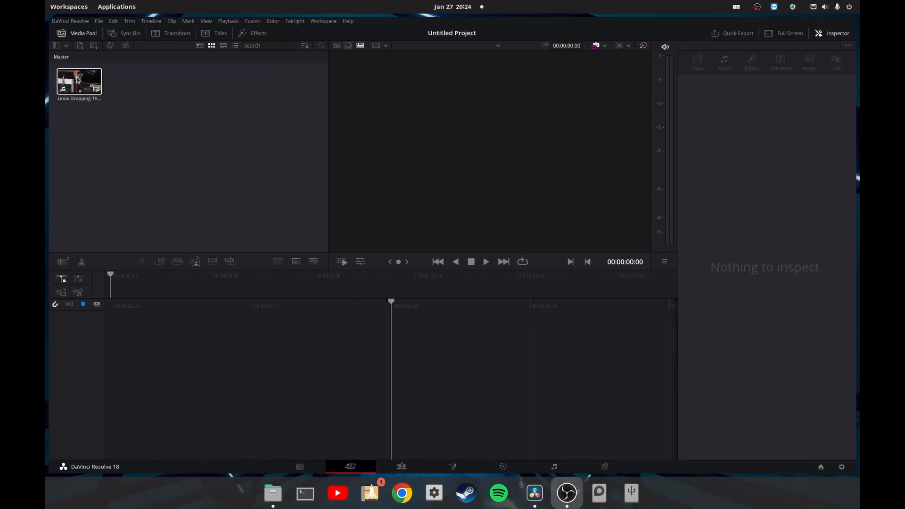
Play the imported MOV clip briefly in the DaVinci Resolve viewer to check its picture and sound, and stop playback
{"action": "left_click", "coordinate": [78, 79]}
{"action": "left_click", "coordinate": [486, 262]}
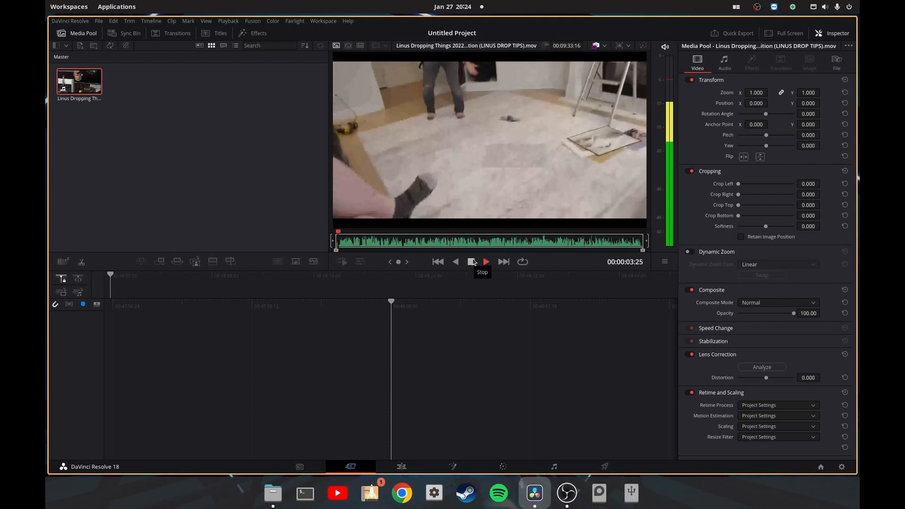
{"action": "left_click", "coordinate": [471, 264]}
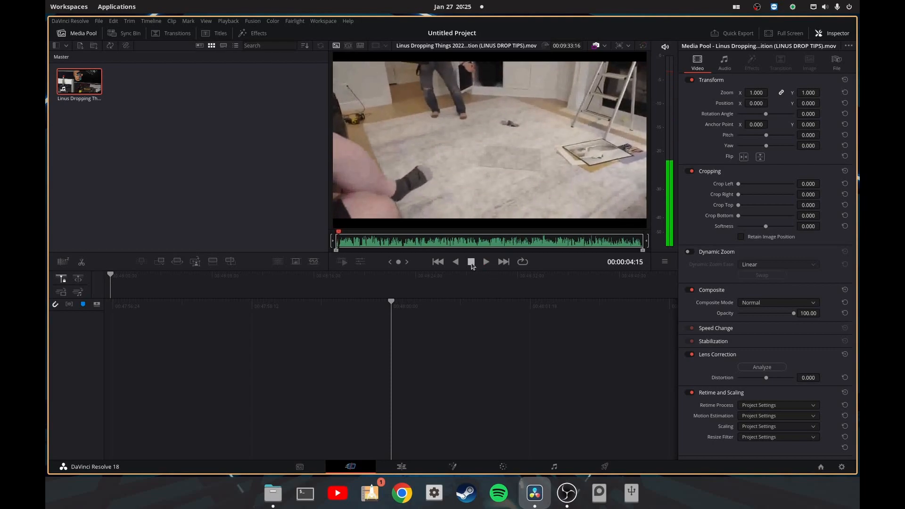